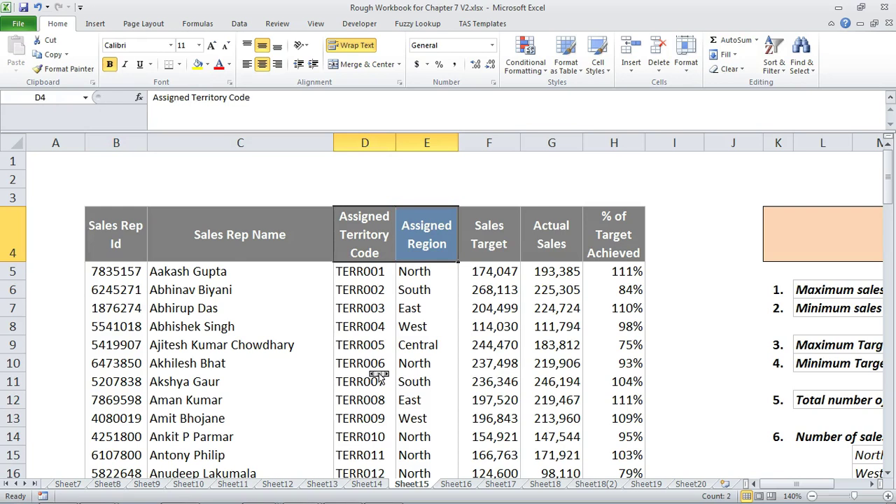
- Examine the Assigned Region, Sales Target and Actual Sales data together with the headings of the question 8 region summary
key("Right")
key("Right")
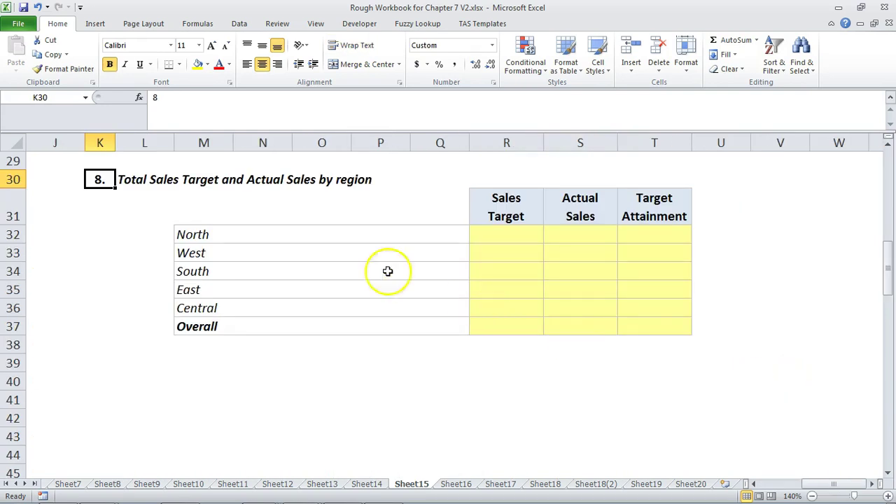
left_click(505, 208)
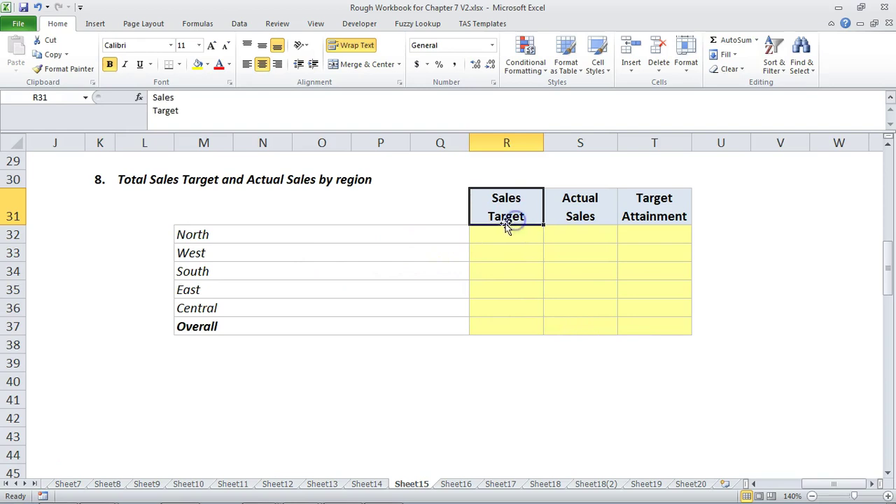
left_click(575, 217)
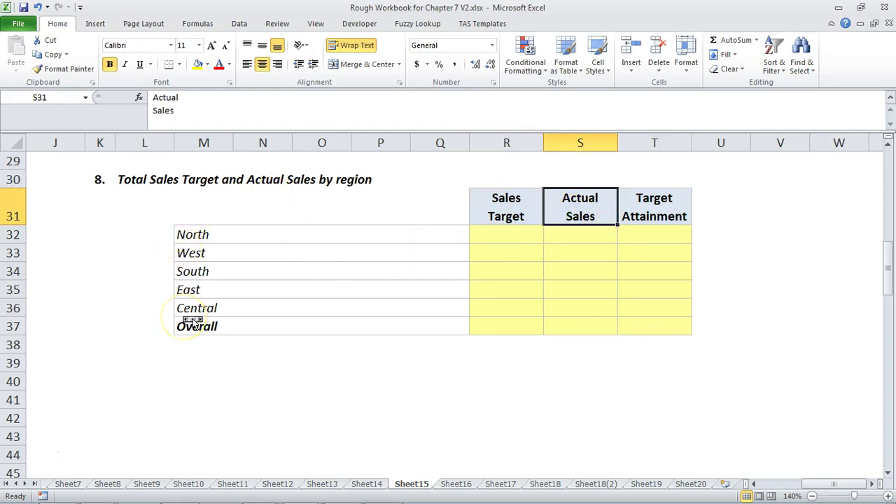
scroll(182, 317, "left", 3)
scroll(182, 317, "up", 9)
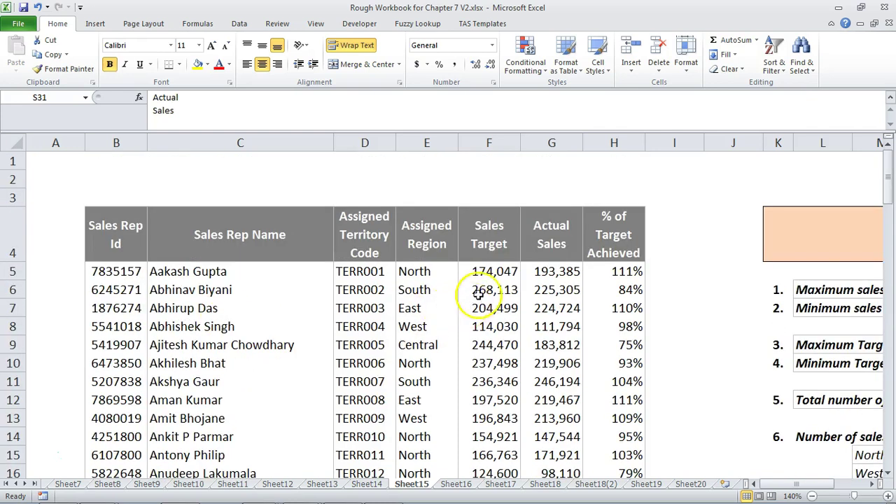
left_click_drag(491, 270, 494, 364)
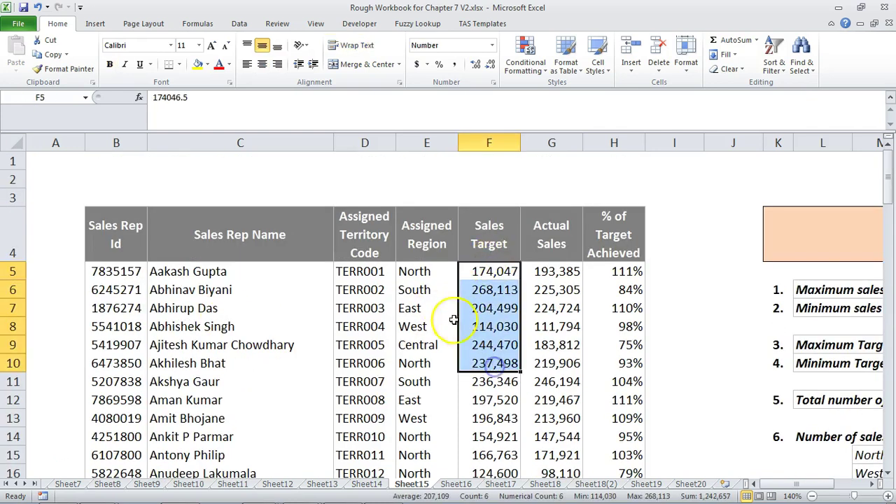
left_click_drag(425, 269, 426, 372)
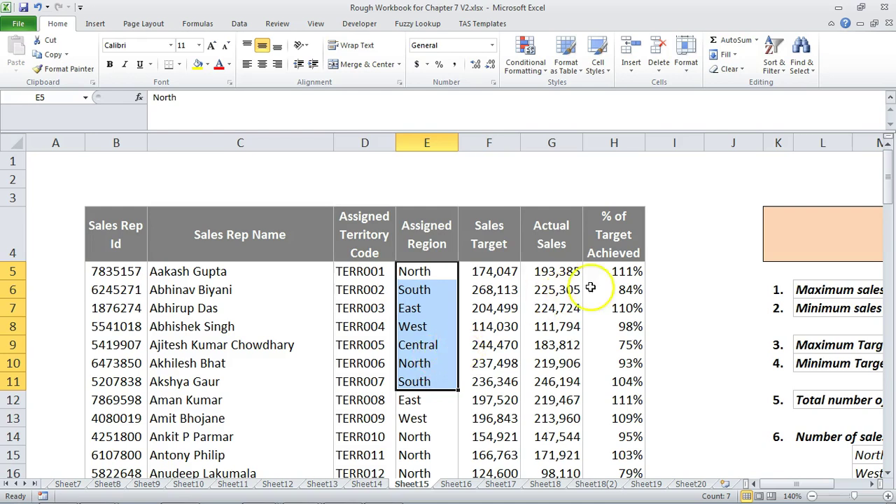
left_click_drag(538, 270, 550, 363)
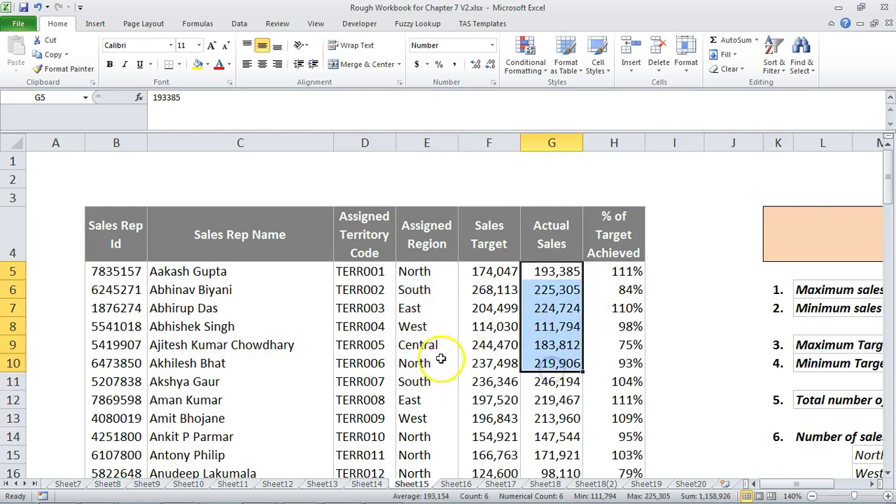
left_click_drag(443, 268, 454, 326)
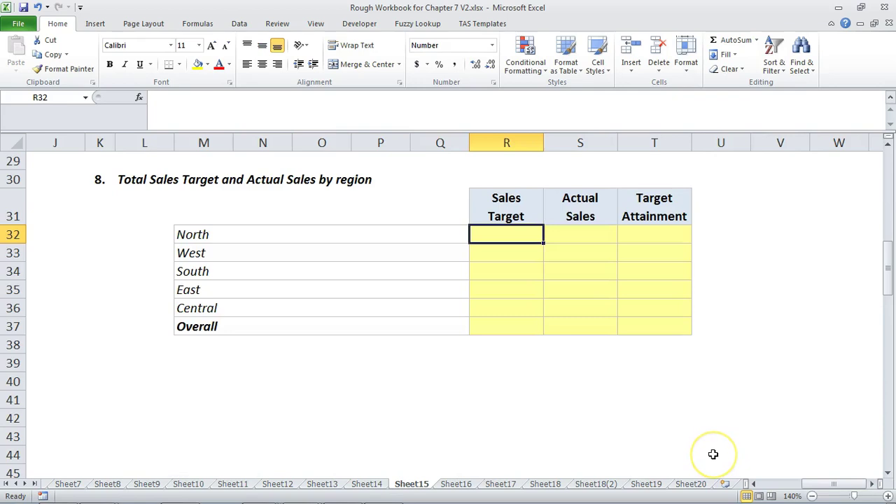
- Start a SUMIFS formula in R32 for North's Sales Target, using F$5:F$98 as the sum range
type("=sumifs")
key("Tab")
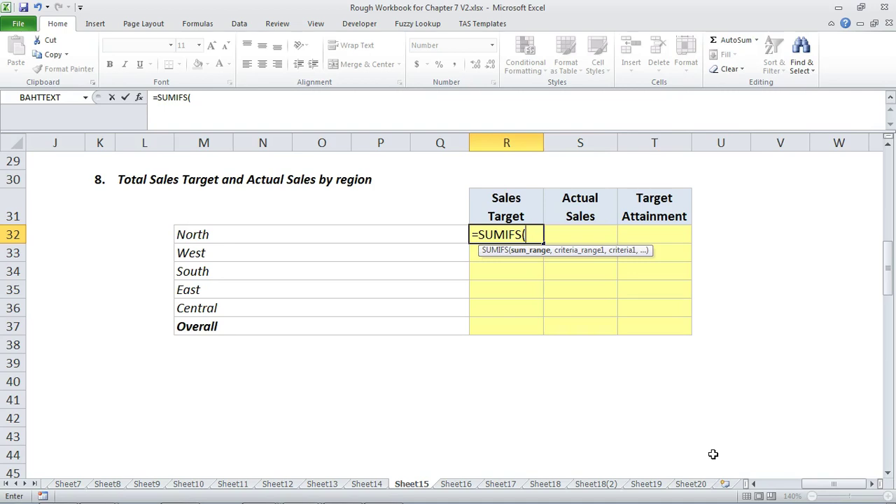
scroll(560, 416, "left", 5)
scroll(560, 417, "left", 2)
scroll(561, 417, "up", 9)
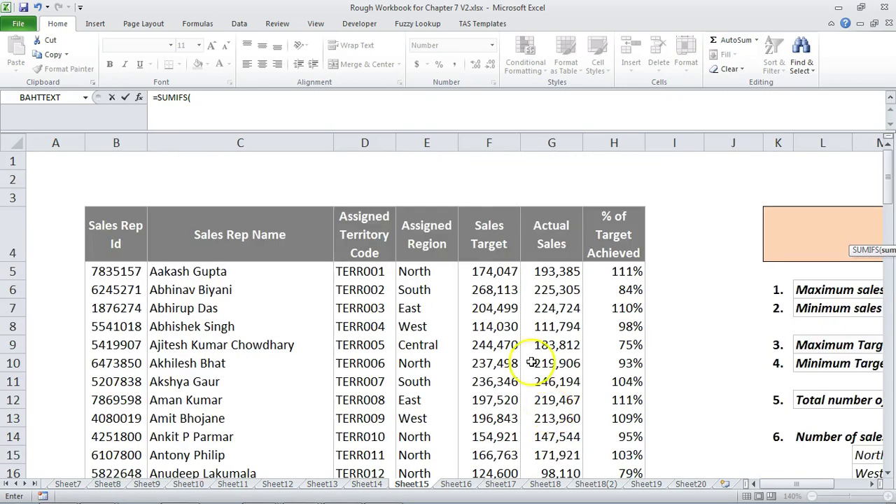
left_click(498, 275)
key("ctrl+shift+Down")
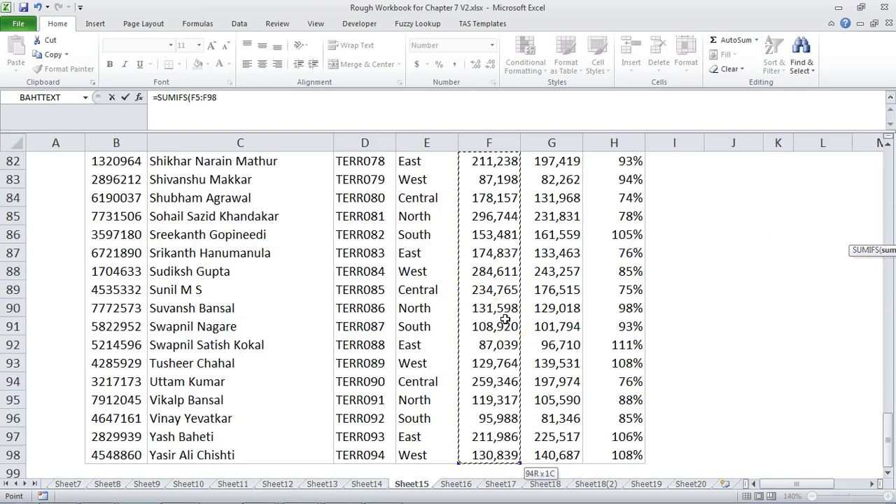
key("F4")
key("F4")
type(",")
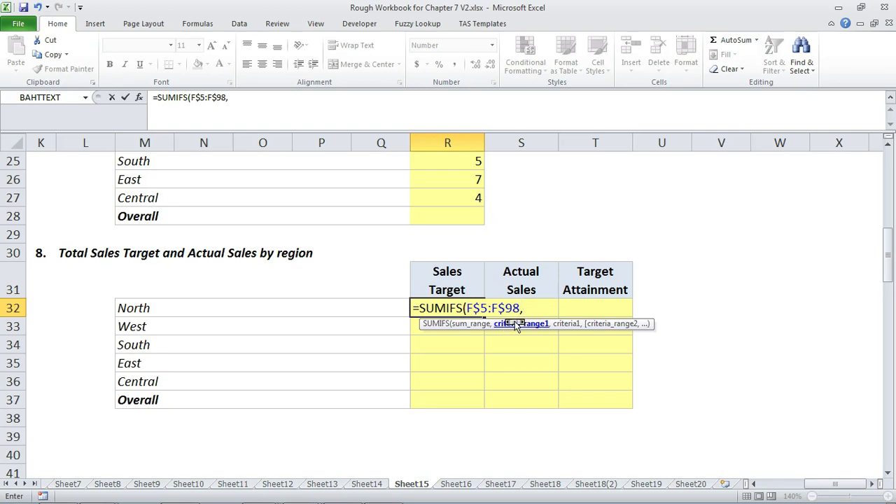
- Add the Assigned Region data $E$5:$E$98 as the formula's first criteria range
scroll(269, 346, "left", 5)
scroll(268, 346, "up", 8)
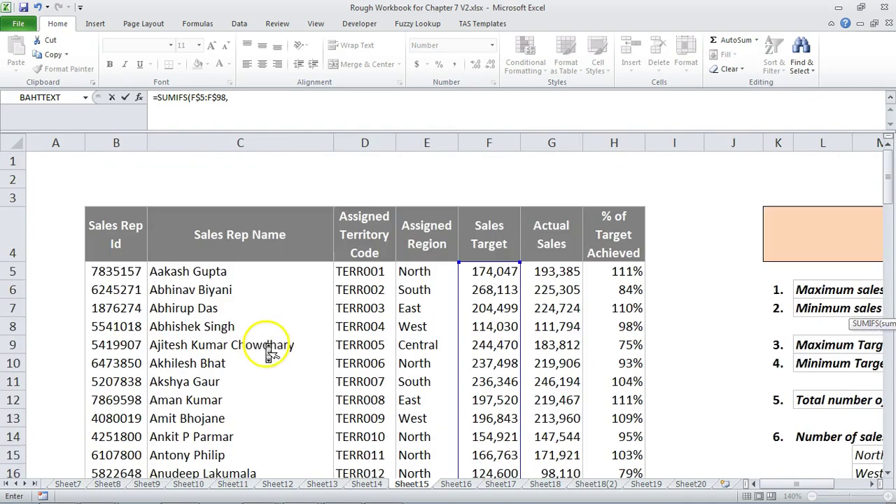
left_click(435, 273)
key("ctrl+shift+Down")
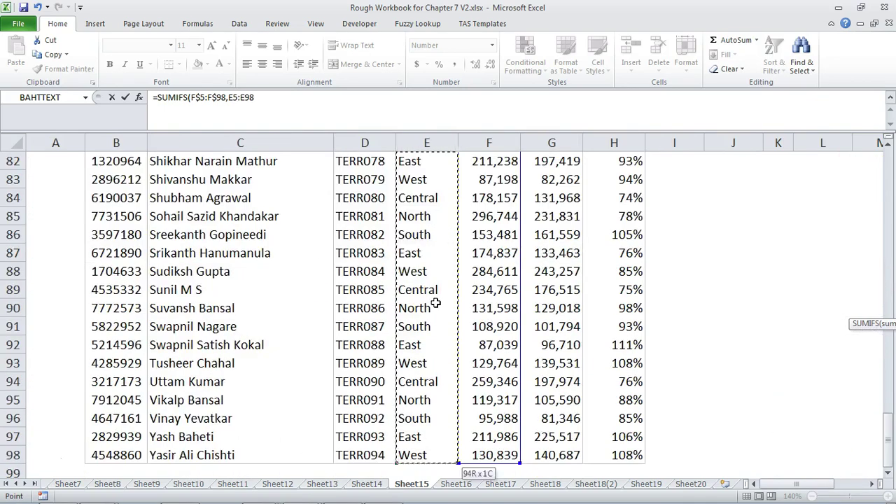
key("F4")
type(",")
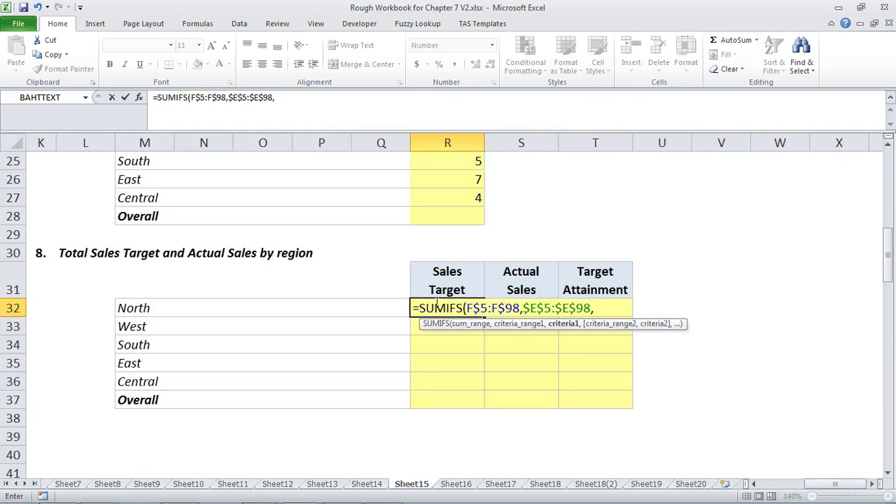
- Use the North label as criterion $M32 and complete the SUMIFS formula in R32
left_click(153, 308)
key("F4")
key("F4")
key("F4")
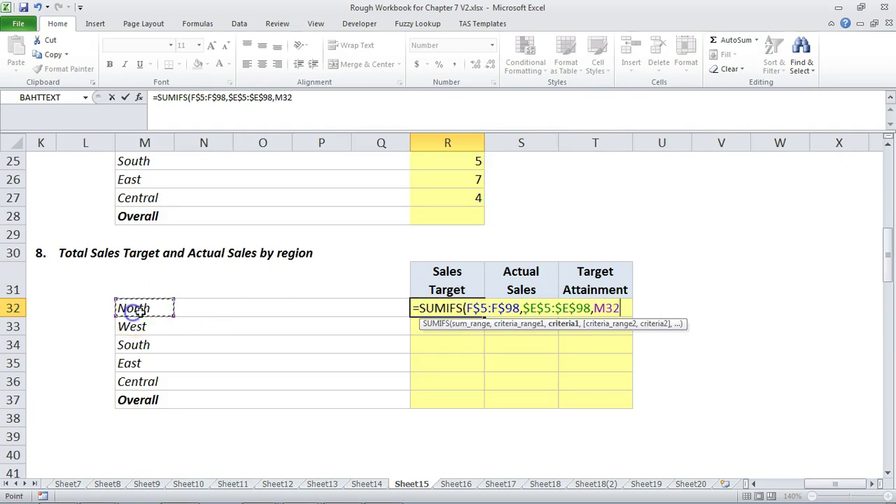
type(")")
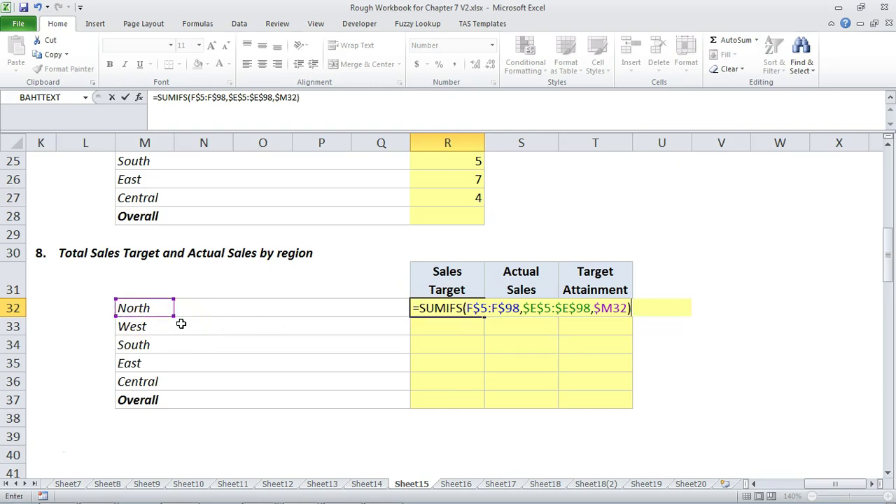
key("Return")
key("Up")
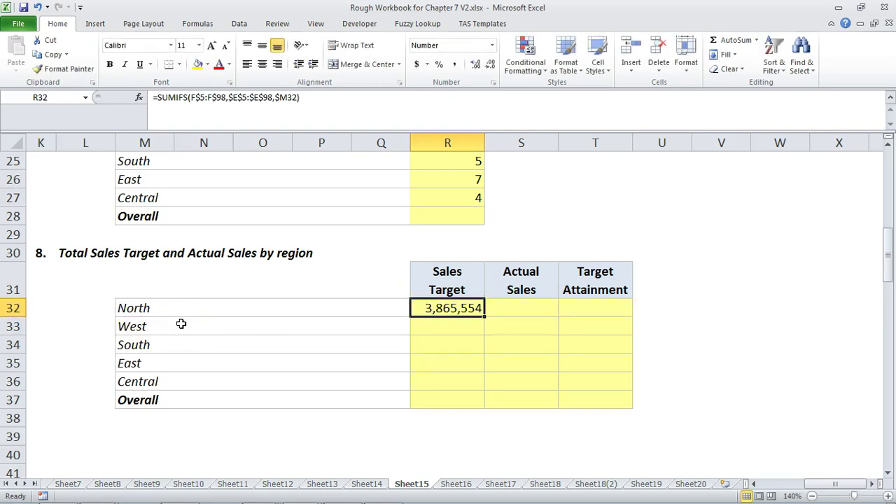
key("F2")
left_click(544, 317)
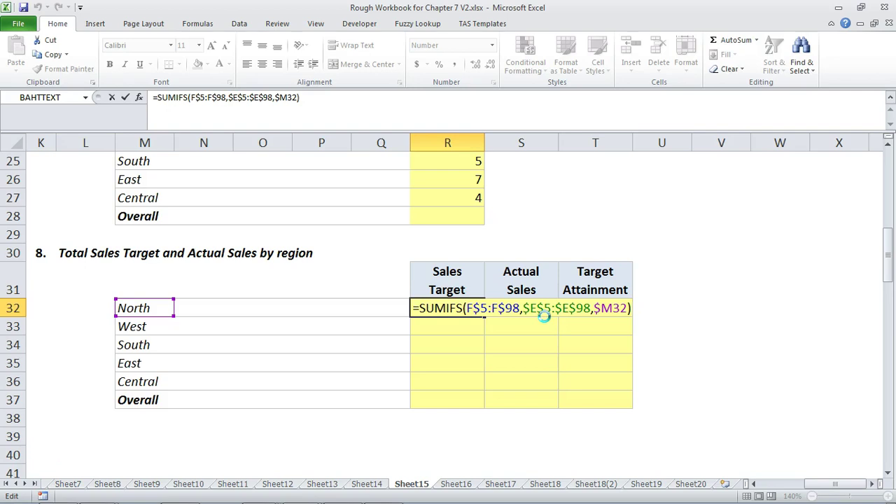
key("ctrl+Return")
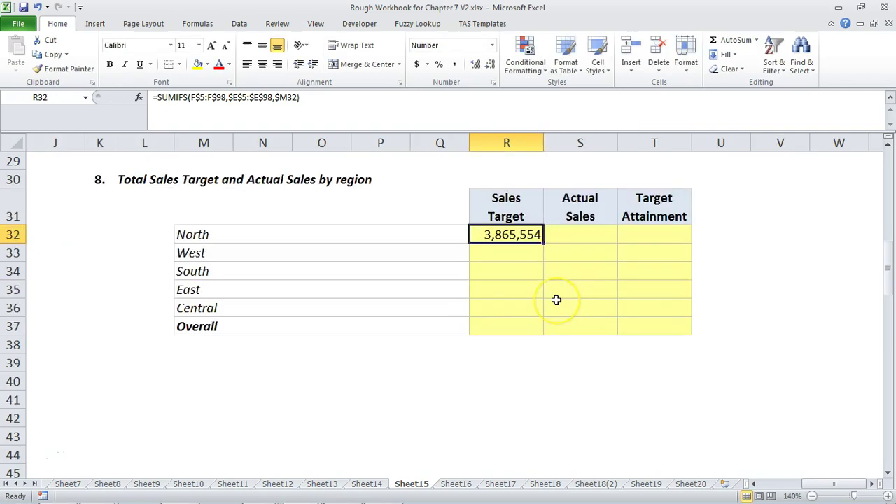
- Copy the R32 formula across R32:S36 to fill Sales Target and Actual Sales for all five regions
key("ctrl+c")
key("shift+Right")
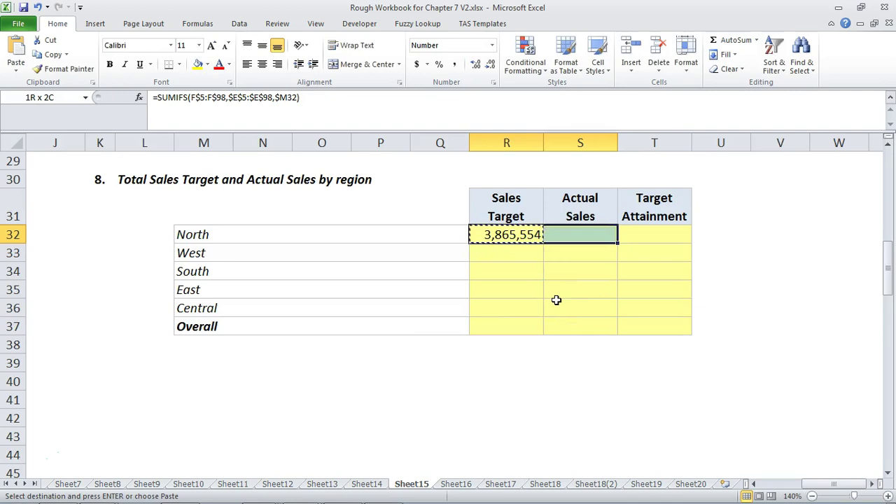
key("shift+Down")
key("shift+Down")
key("shift+Down")
key("shift+Down")
key("ctrl+v")
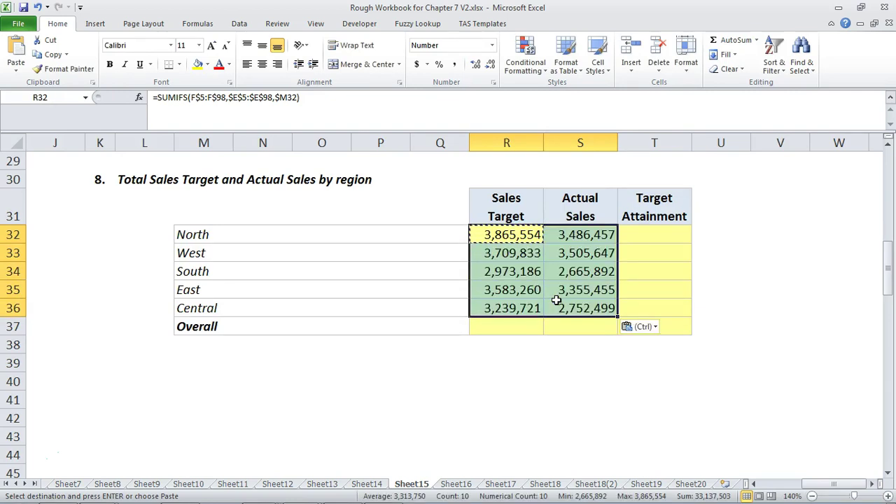
key("Right")
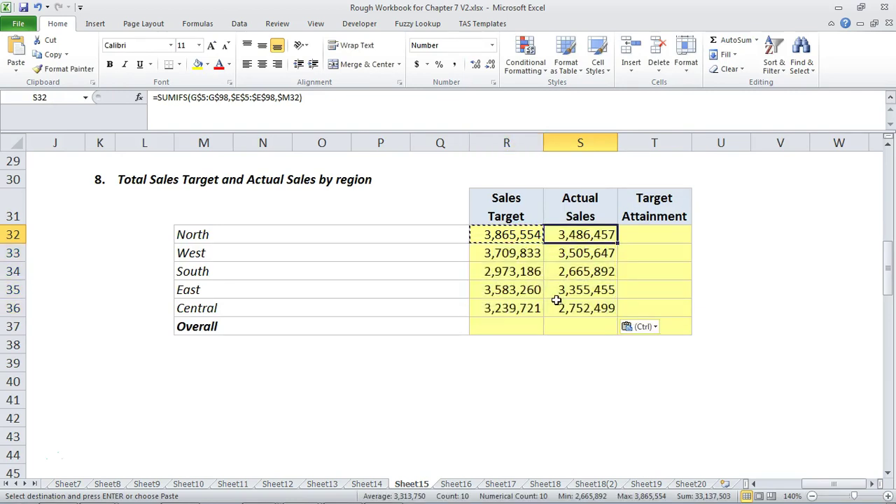
key("Left")
key("Escape")
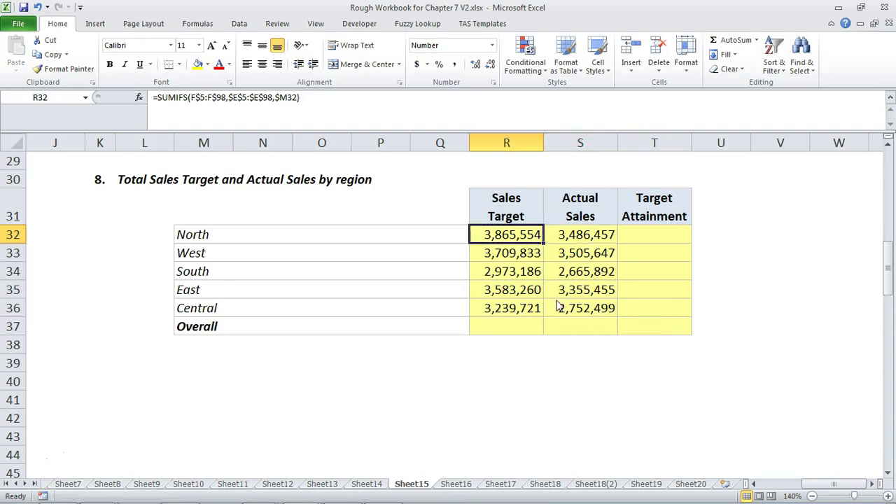
key("F2")
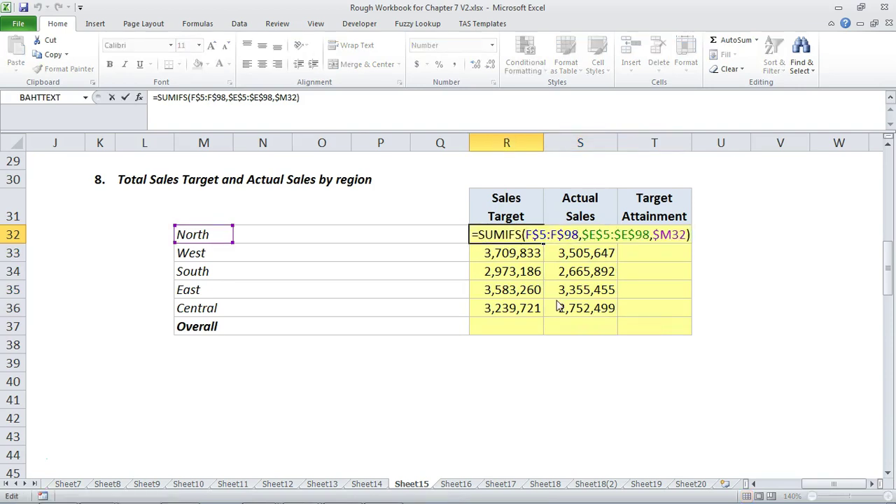
key("Escape")
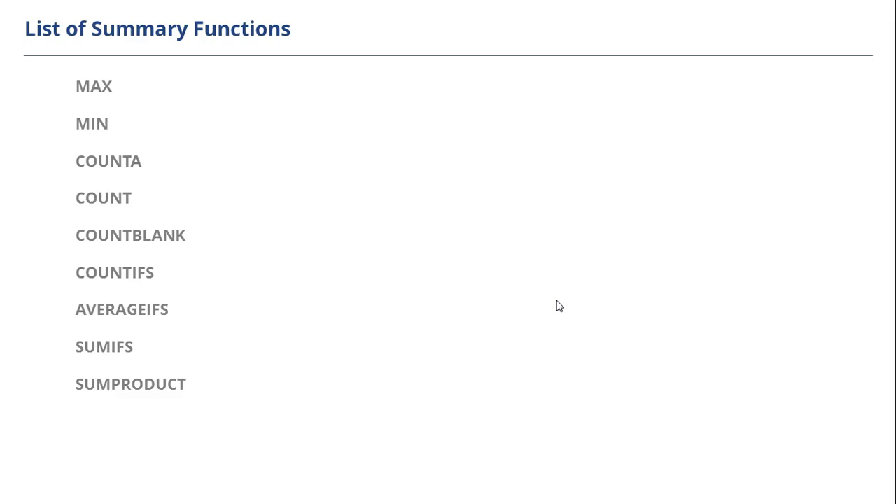
- Switch back to the Excel workbook and examine the Quantity and Unit Price columns and the Total Bill Amount cell
key("alt+Tab")
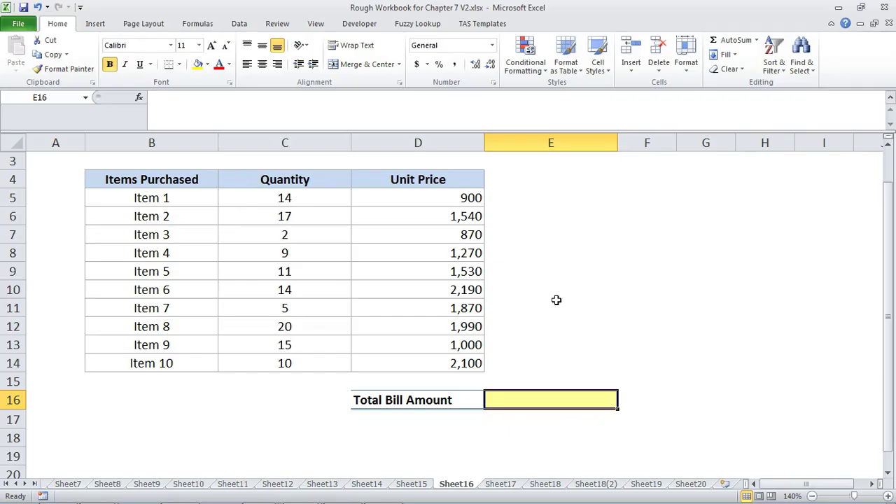
left_click(319, 203)
left_click_drag(319, 203, 320, 254)
left_click_drag(417, 198, 423, 304)
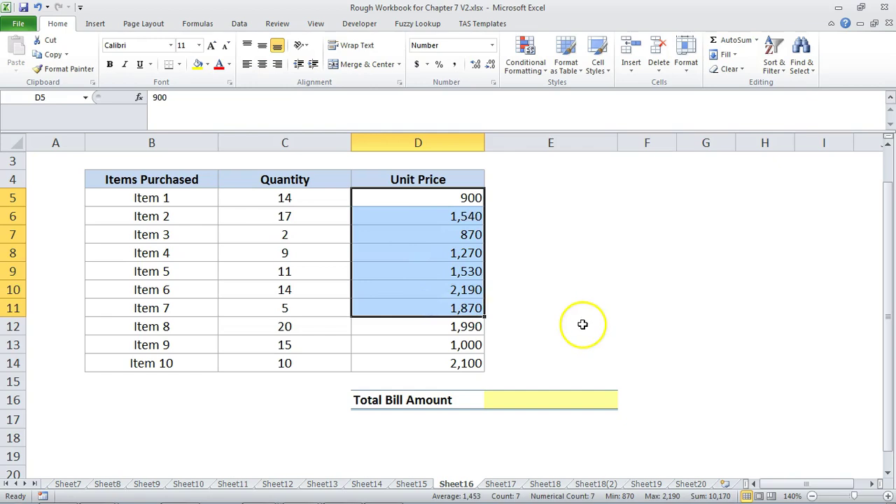
left_click(545, 399)
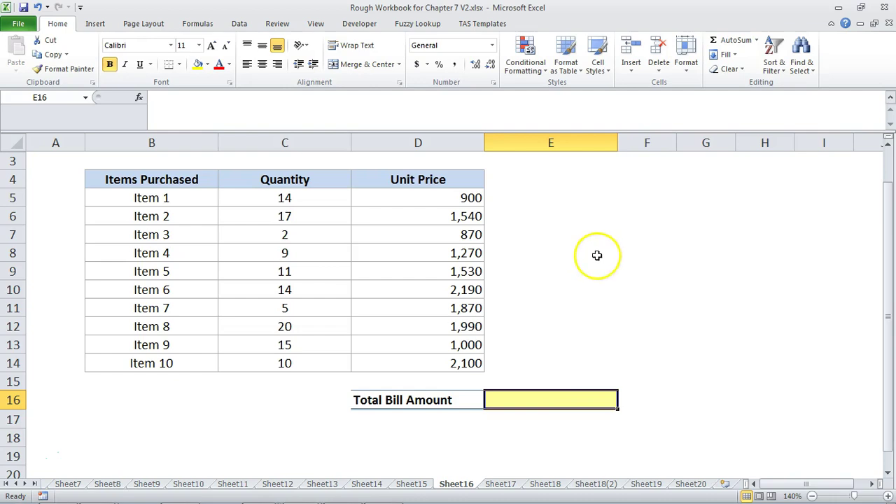
- Calculate Item 1's amount in E5 with the formula =C5*D5
left_click(542, 198)
type("=")
key("Left")
key("Left")
type("*")
key("Left")
key("Return")
key("Up")
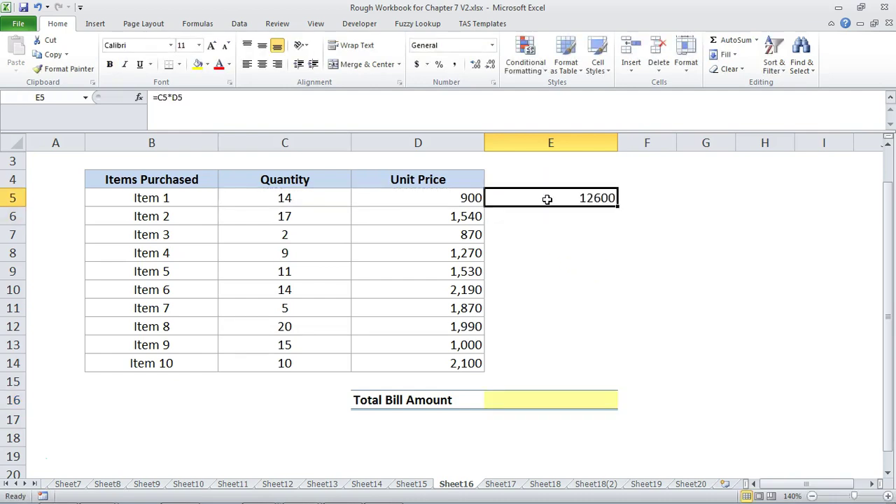
- Copy the E5 multiplication formula down to E14 for the remaining items
key("ctrl+c")
key("shift+Down")
key("shift+Down")
key("shift+Down")
key("shift+Down")
key("shift+Down")
key("shift+Down")
key("shift+Down")
key("shift+Down")
key("shift+Down")
key("ctrl+v")
- Total the item amounts E5:E14 with a SUM formula in the Total Bill Amount cell E16
key("ctrl+Down")
key("Down")
key("Down")
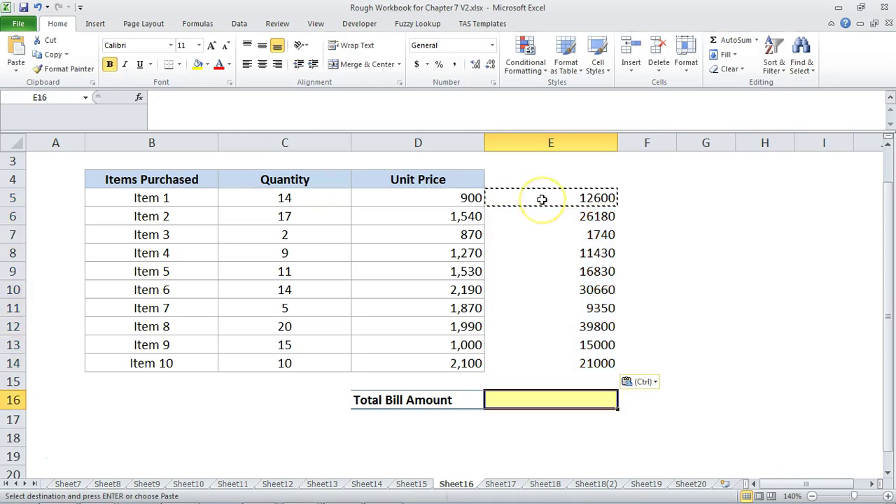
type("=SUM(")
key("Up")
key("Up")
key("shift+Up")
key("shift+Up")
key("shift+Up")
key("shift+Up")
key("shift+Up")
key("shift+Up")
key("shift+Up")
key("shift+Up")
key("shift+Up")
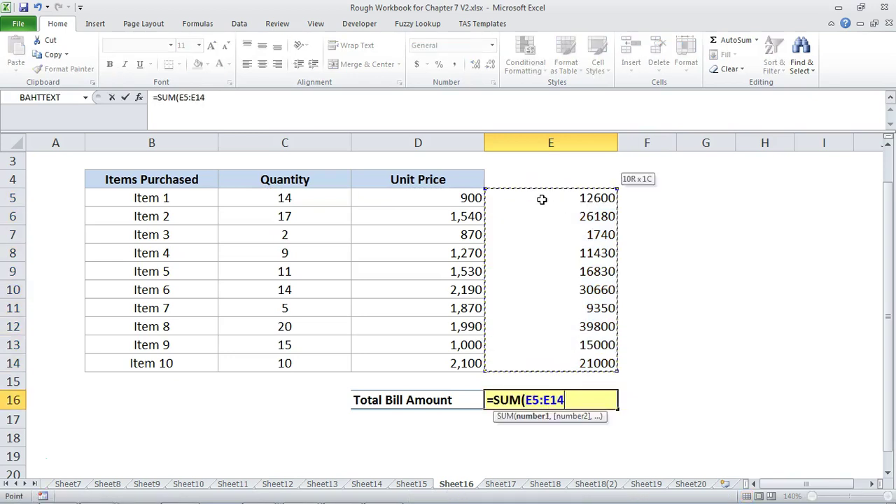
key("Return")
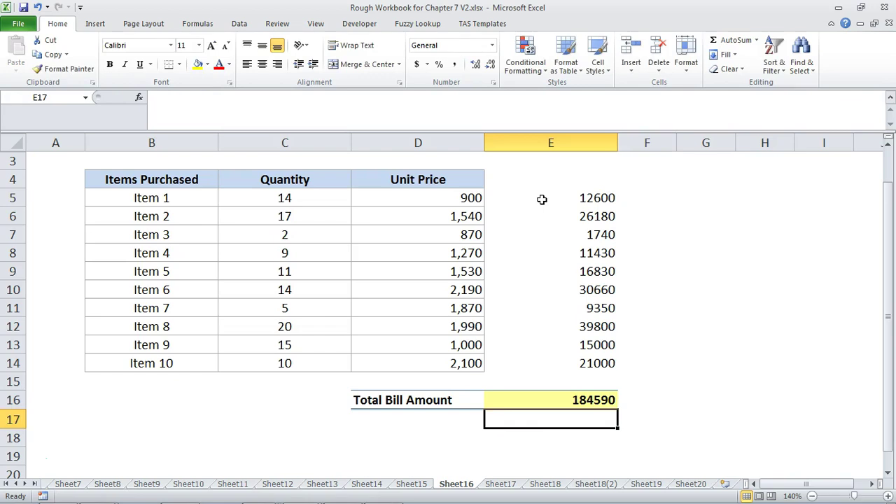
- Calculate the Total Bill Amount in E16 with =SUMPRODUCT(C5:C14,D5:D14) and reopen the formula for review
key("Up")
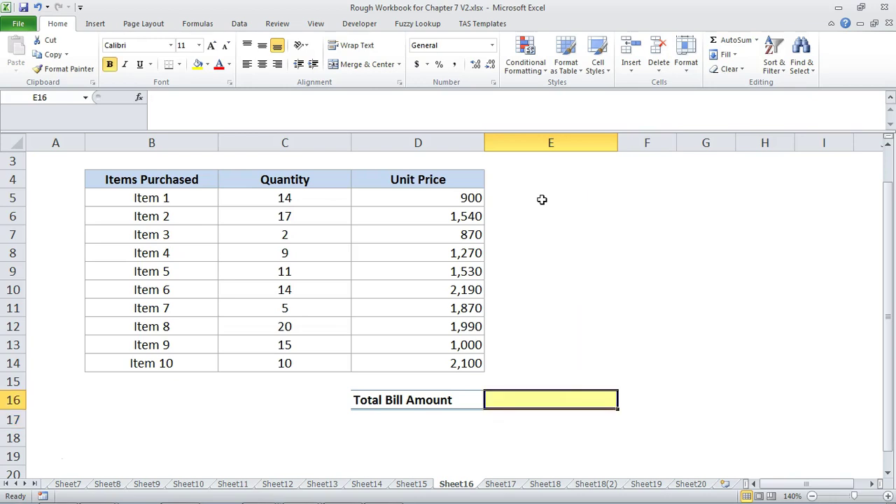
type("=sump")
key("Tab")
left_click_drag(310, 196, 310, 355)
type(",")
left_click_drag(452, 201, 444, 361)
type(")")
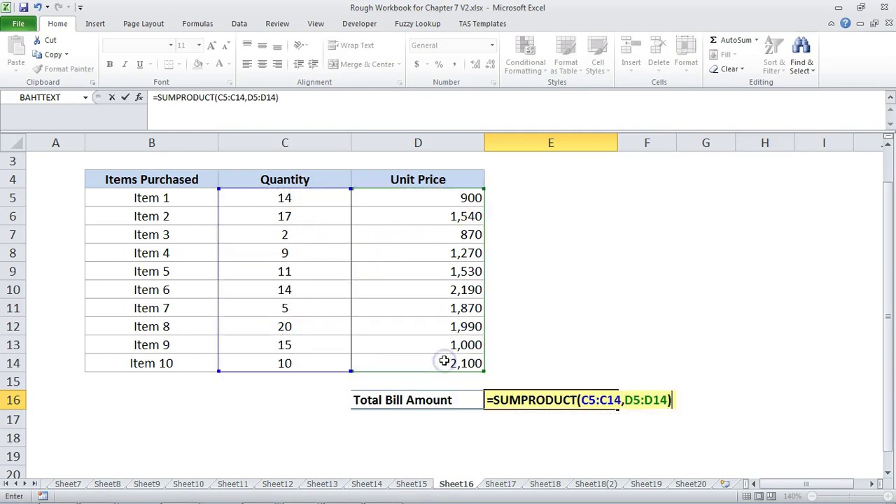
key("Return")
key("Up")
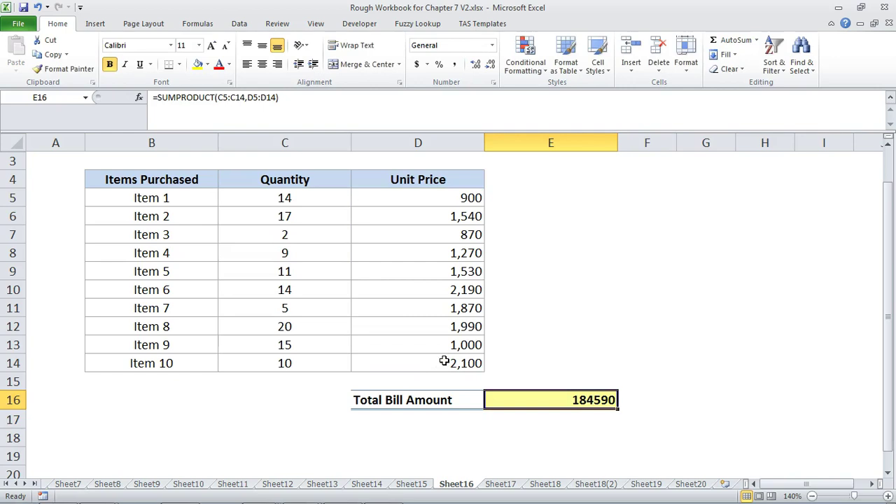
key("F2")
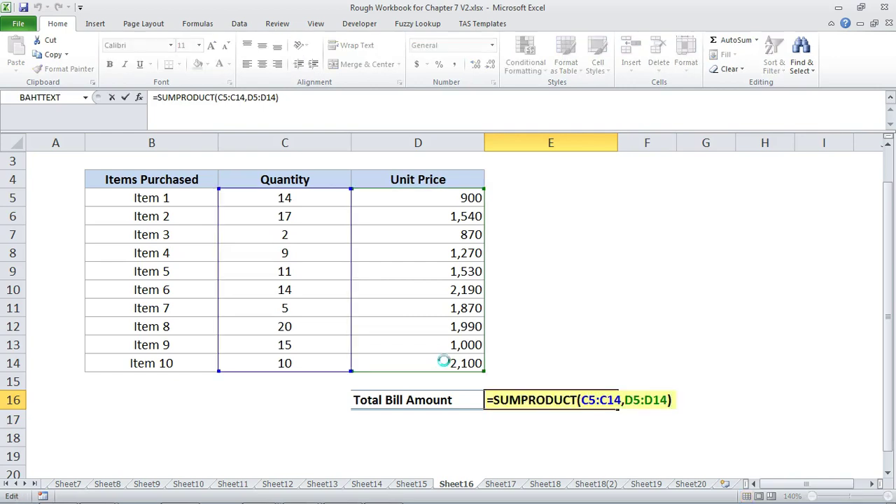